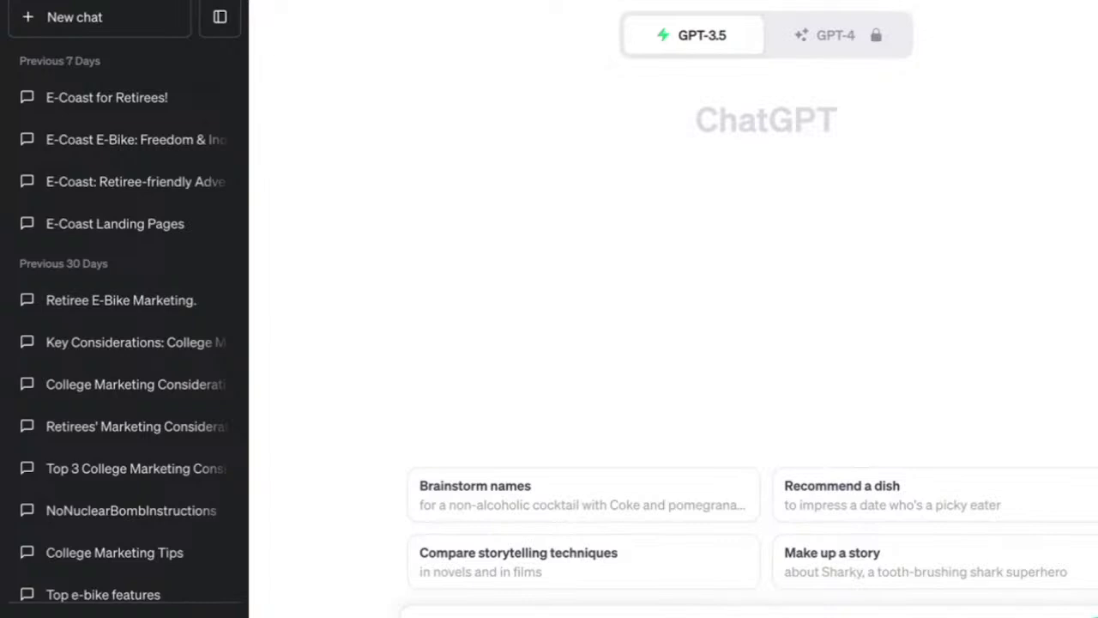
Ask for the three most important considerations when marketing products to college students and read through the answer
key("Return")
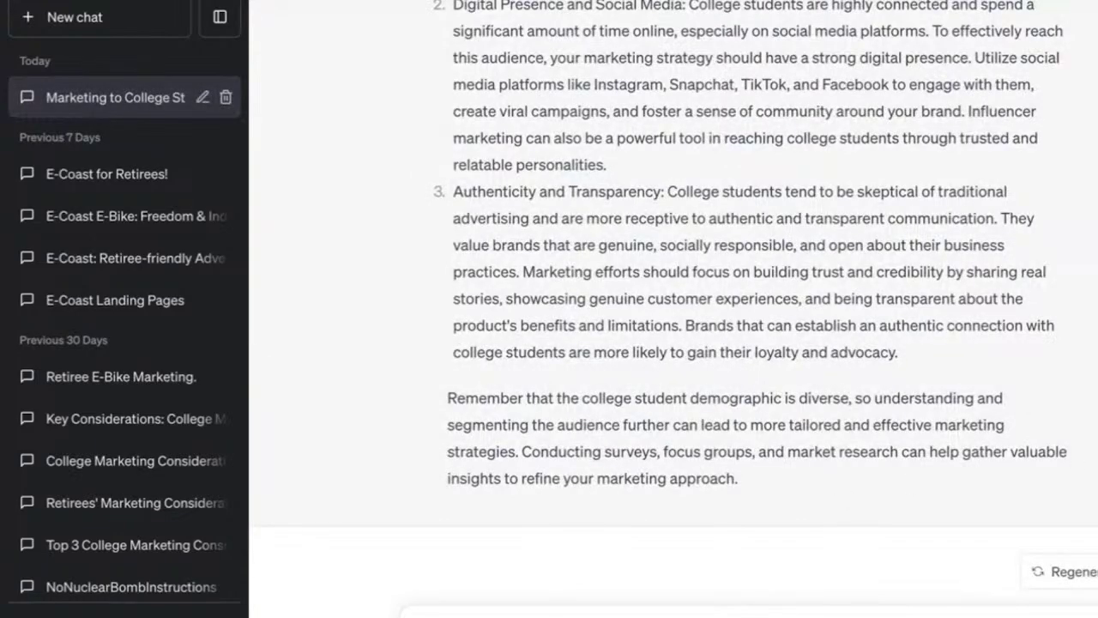
scroll(1083, 401, "up", 4)
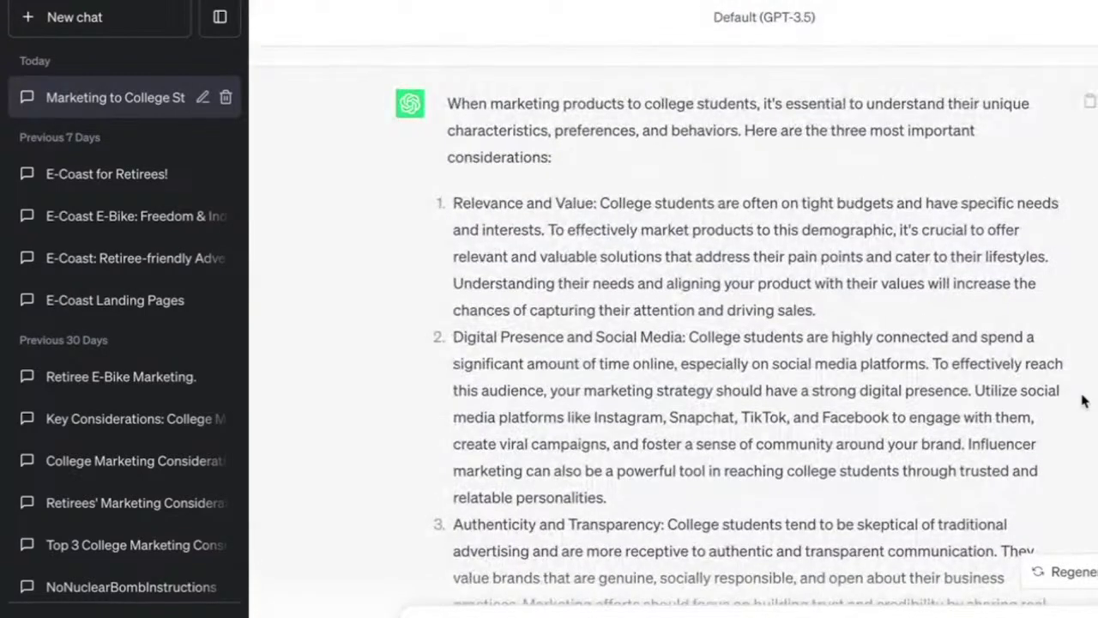
scroll(1083, 401, "down", 1)
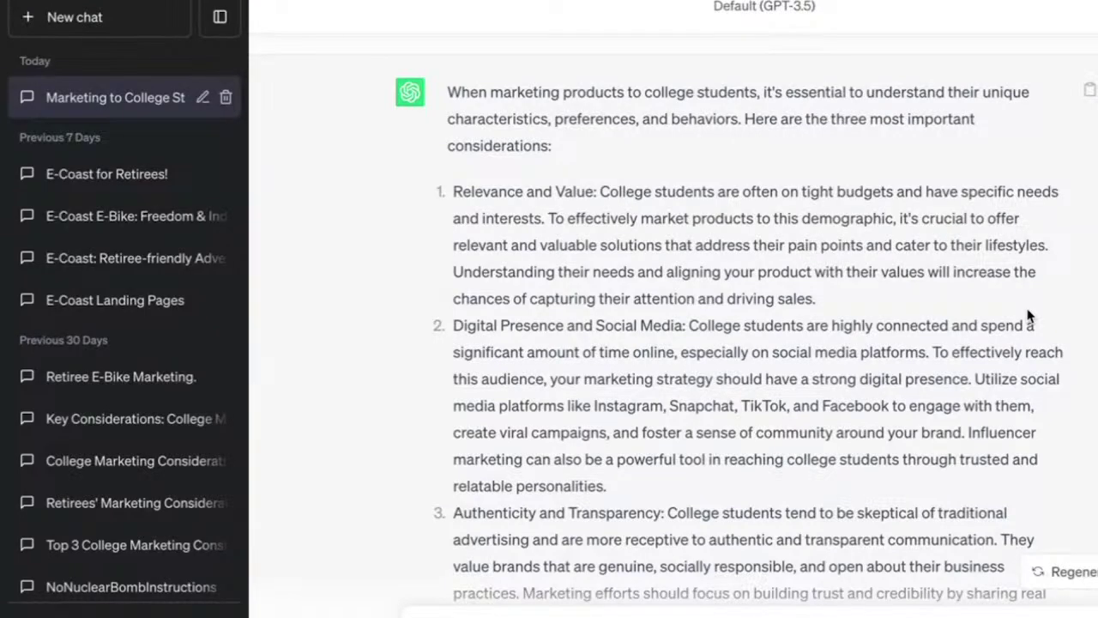
scroll(1030, 317, "down", 2)
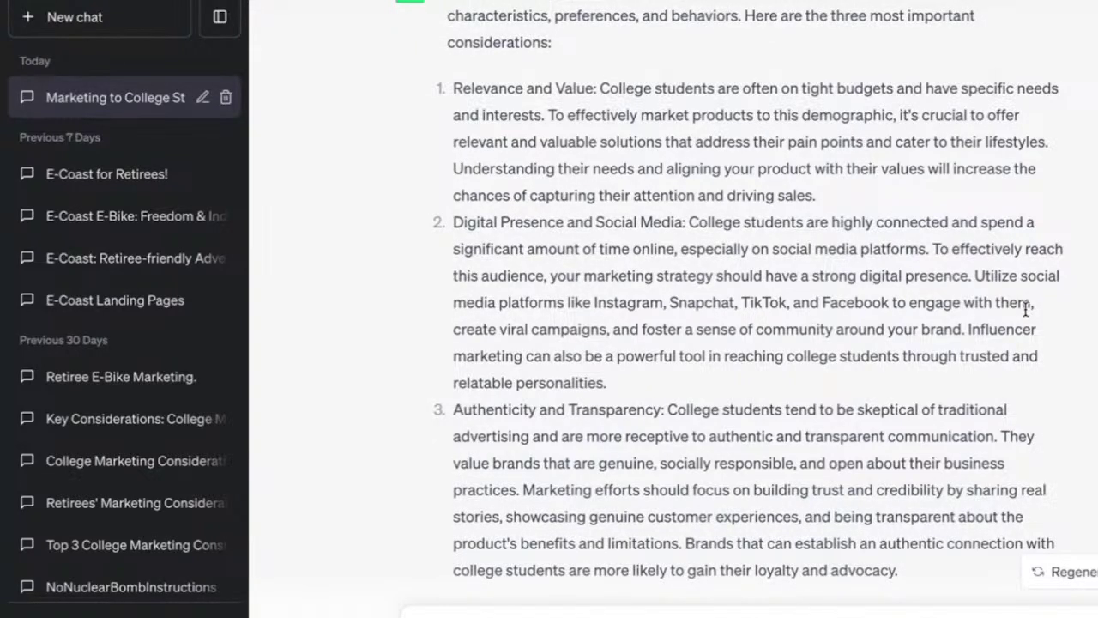
scroll(997, 300, "down", 1)
scroll(998, 300, "down", 2)
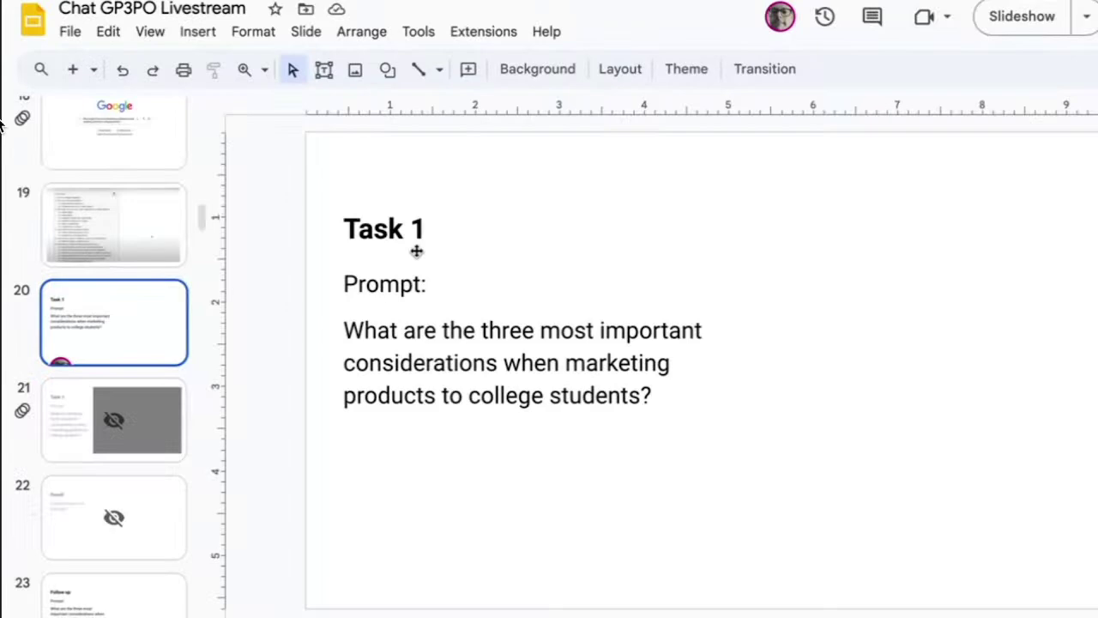
Take the Follow up slide's prompt about marketing e-bikes to college students from Google Slides and submit it in ChatGPT
key("Down")
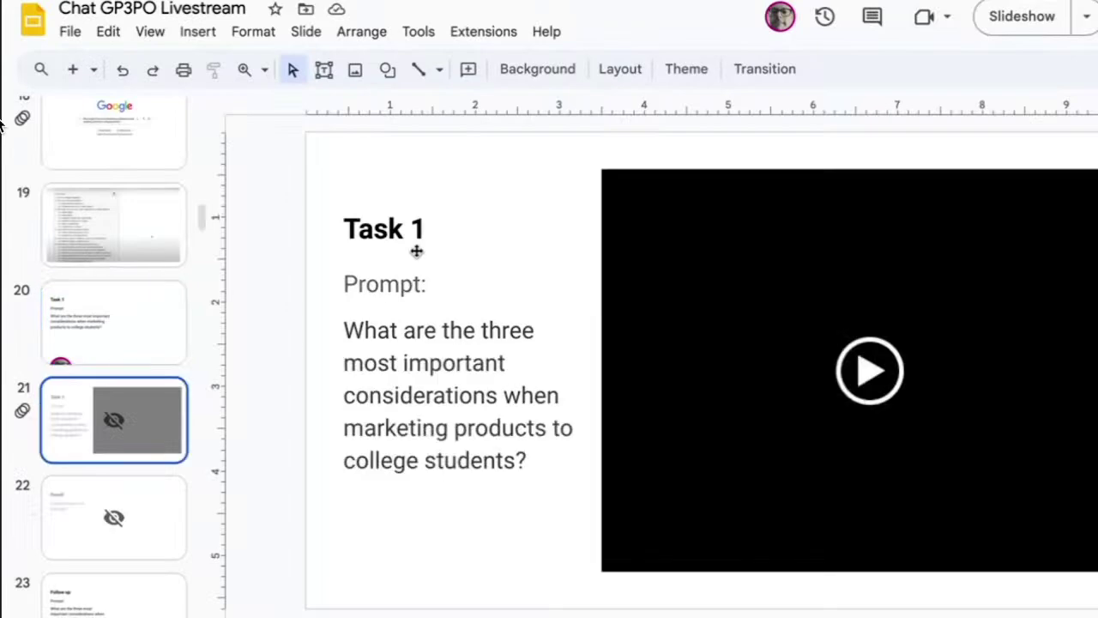
left_click(128, 599)
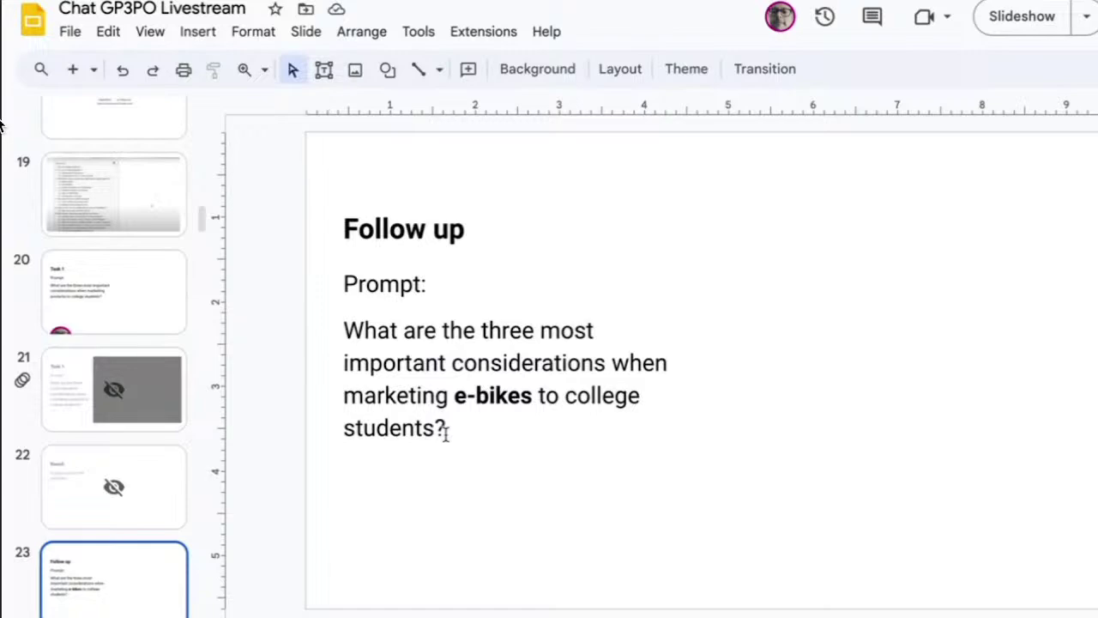
left_click_drag(446, 433, 341, 344)
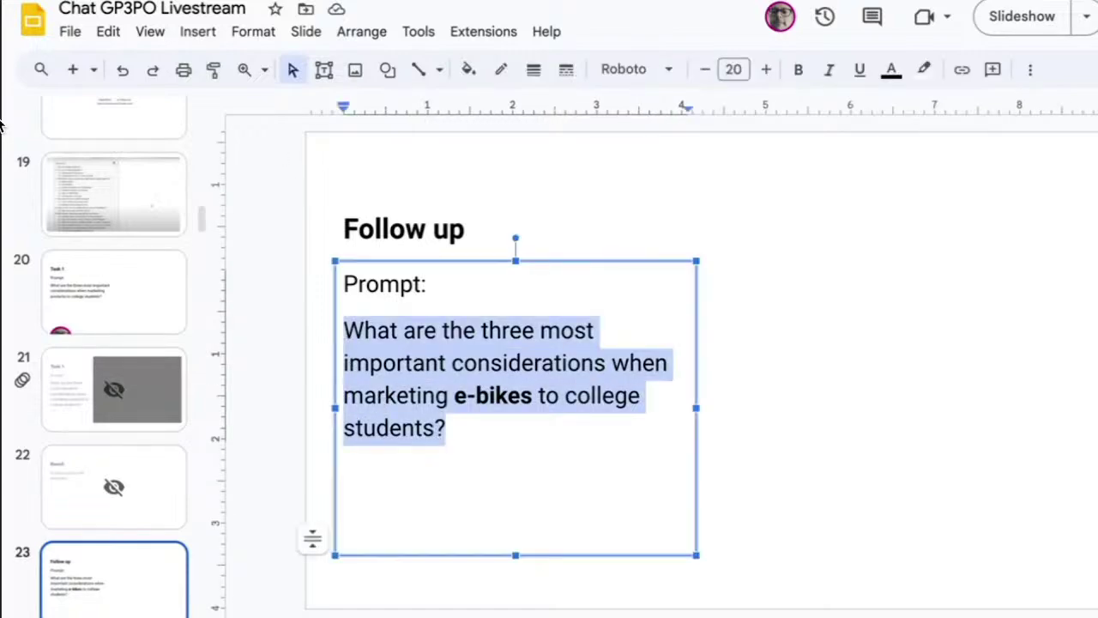
key("alt+Tab")
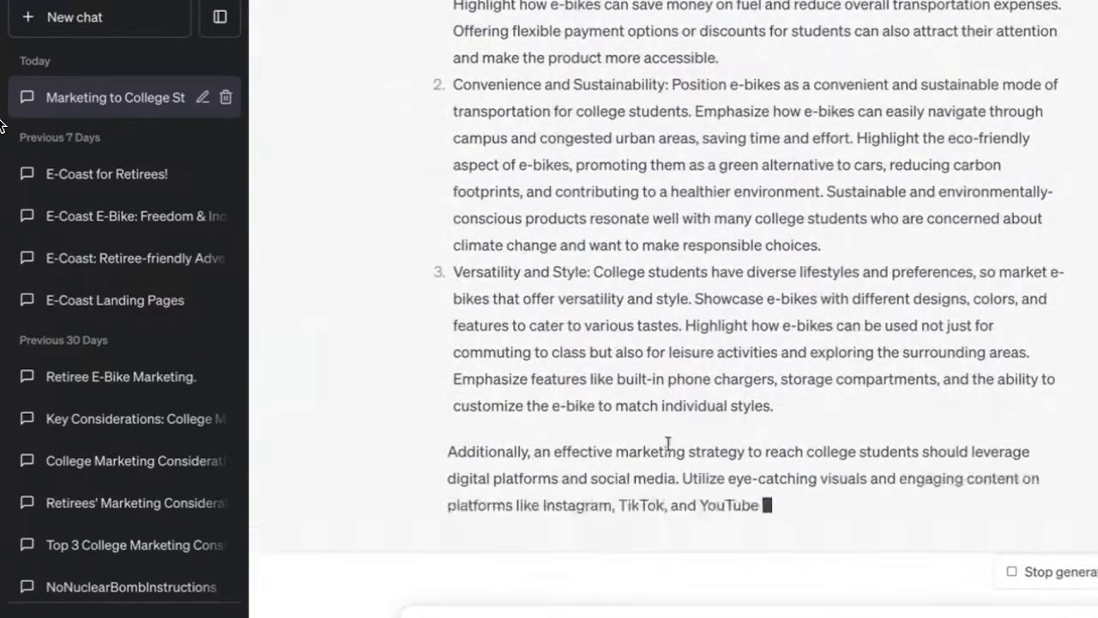
Review the e-bike marketing answer from its start, highlighting the passages on eco-friendliness and students concerned about climate change
scroll(679, 419, "up", 2)
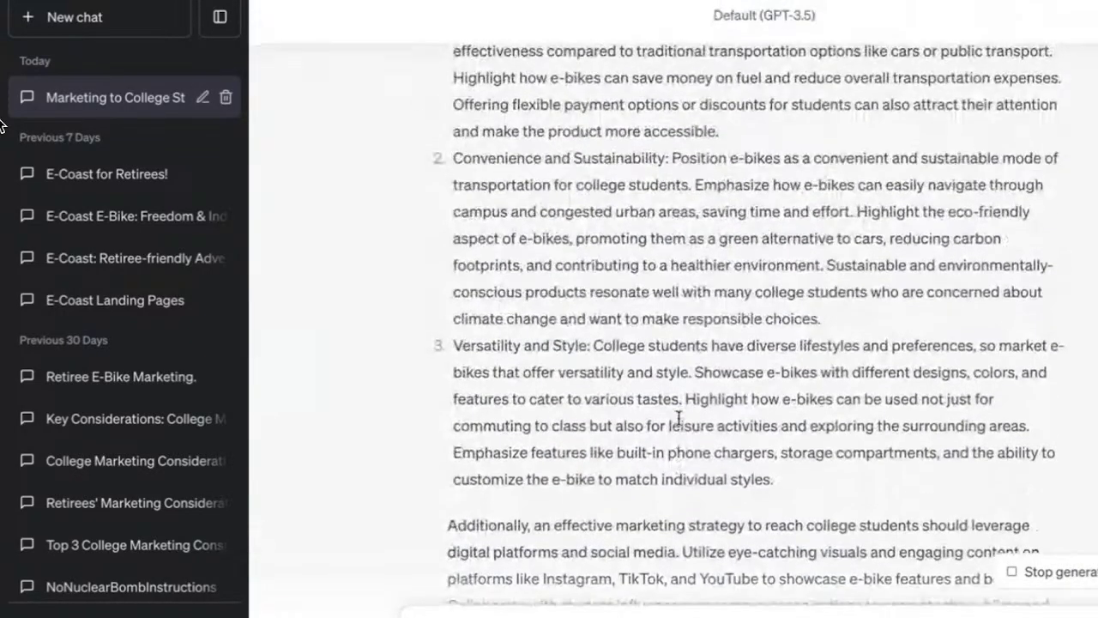
scroll(678, 419, "up", 4)
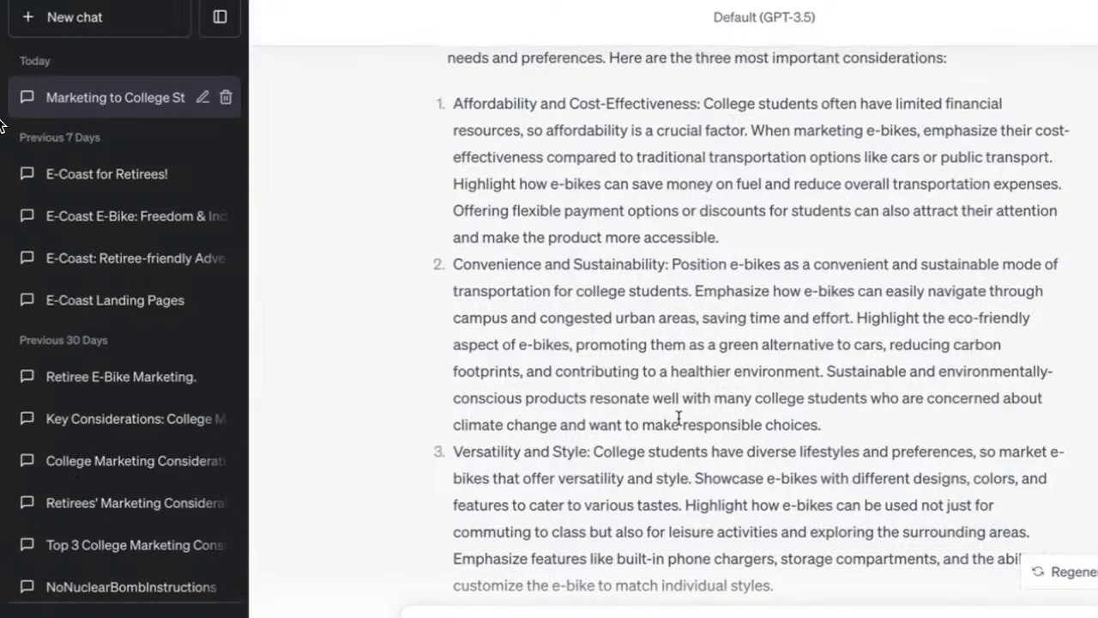
scroll(678, 418, "up", 2)
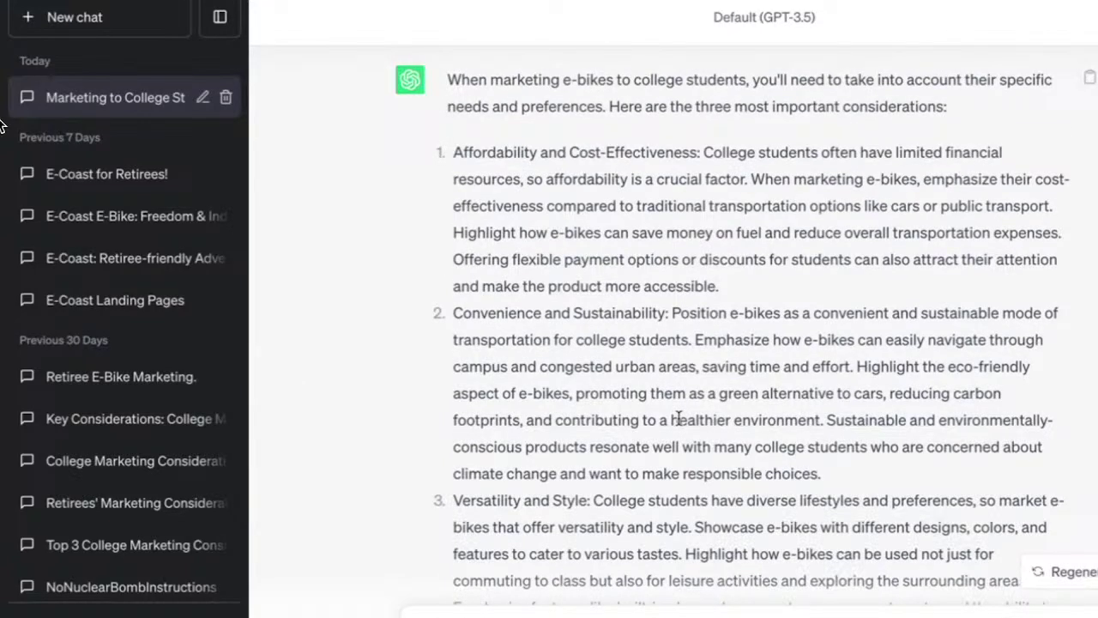
scroll(679, 419, "down", 1)
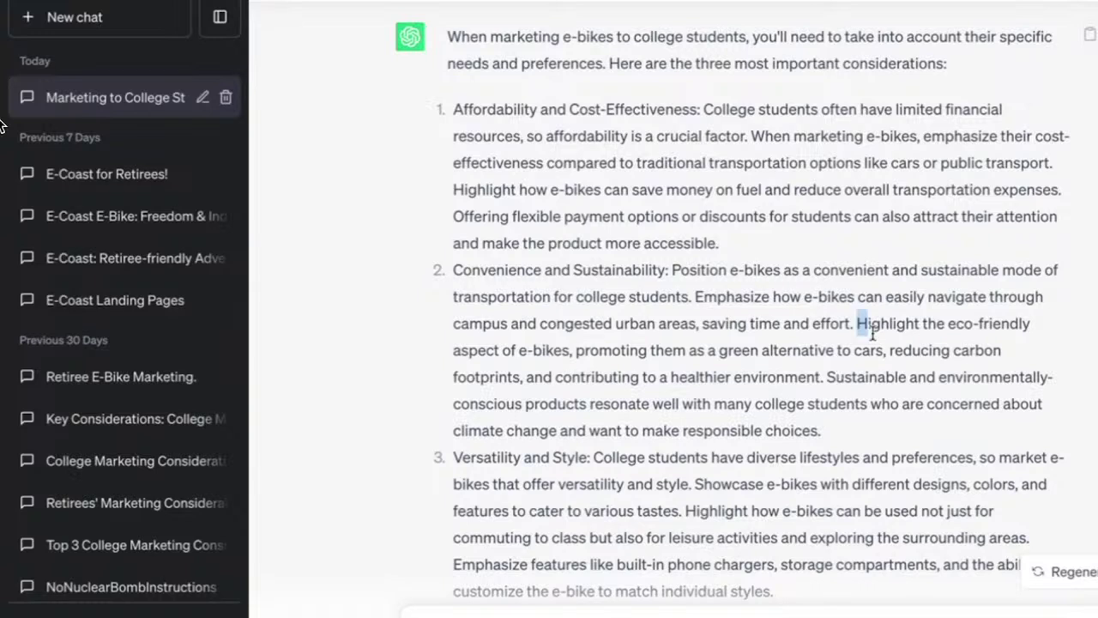
left_click_drag(857, 323, 887, 342)
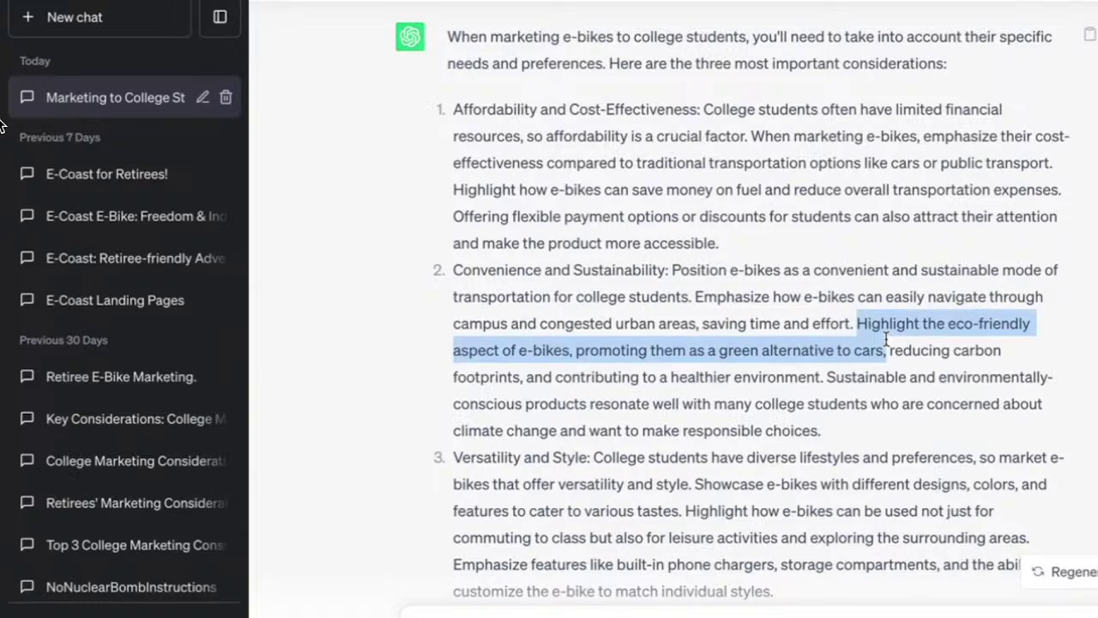
left_click(895, 390)
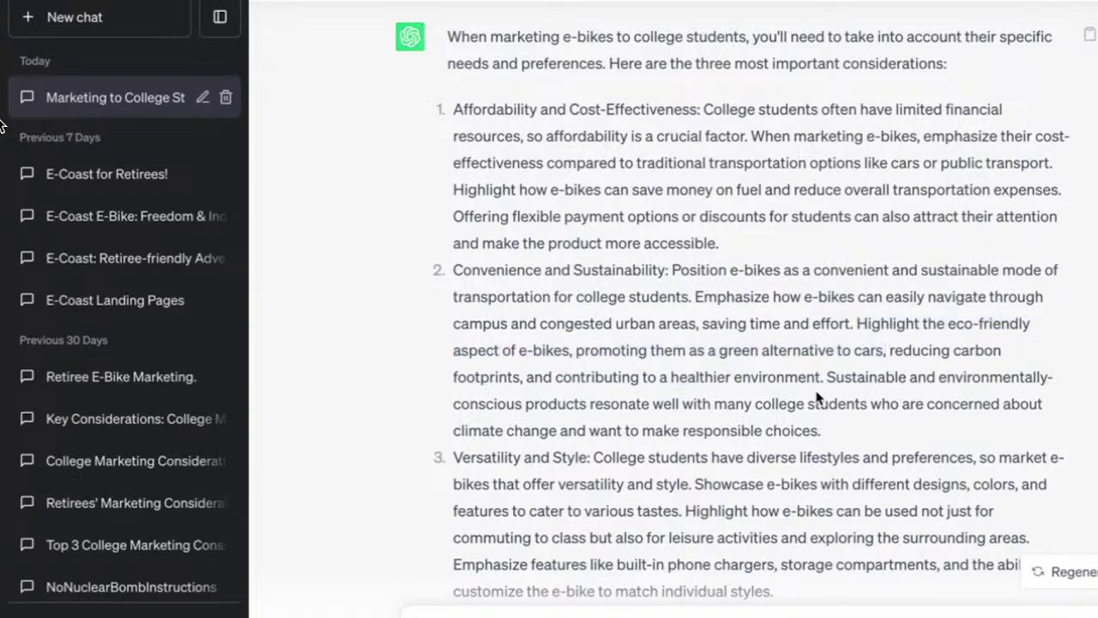
scroll(815, 386, "down", 1)
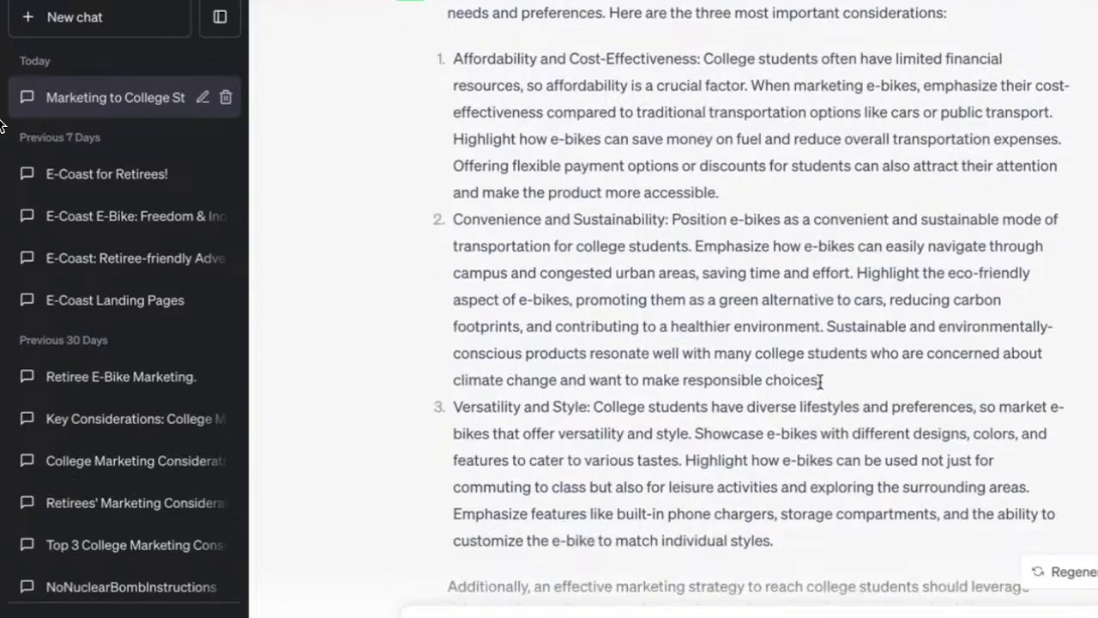
left_click_drag(759, 352, 790, 380)
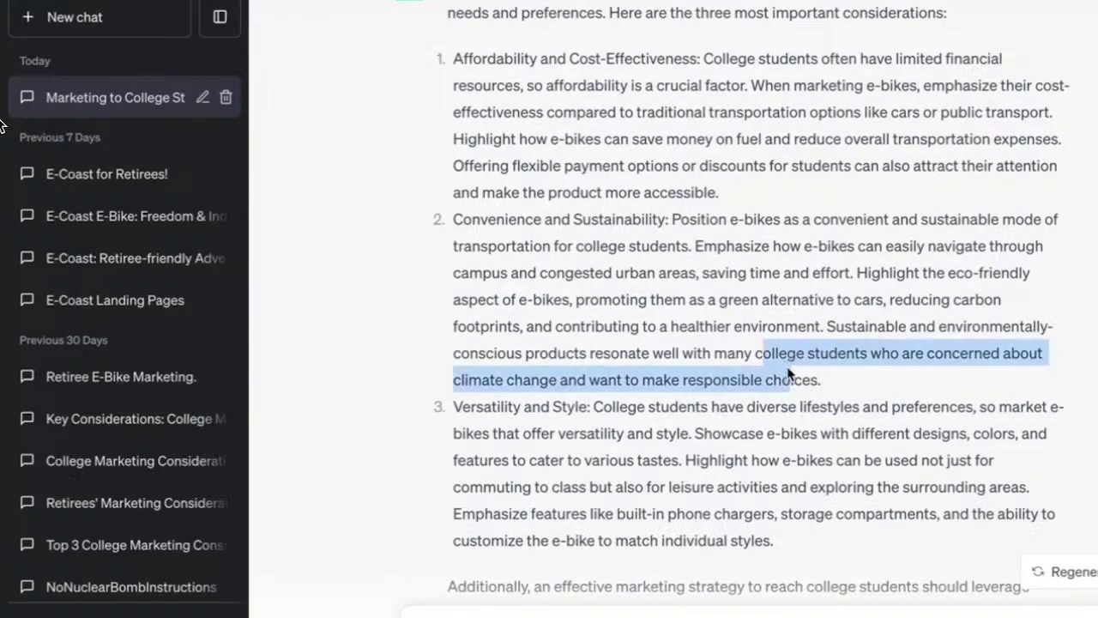
left_click(845, 385)
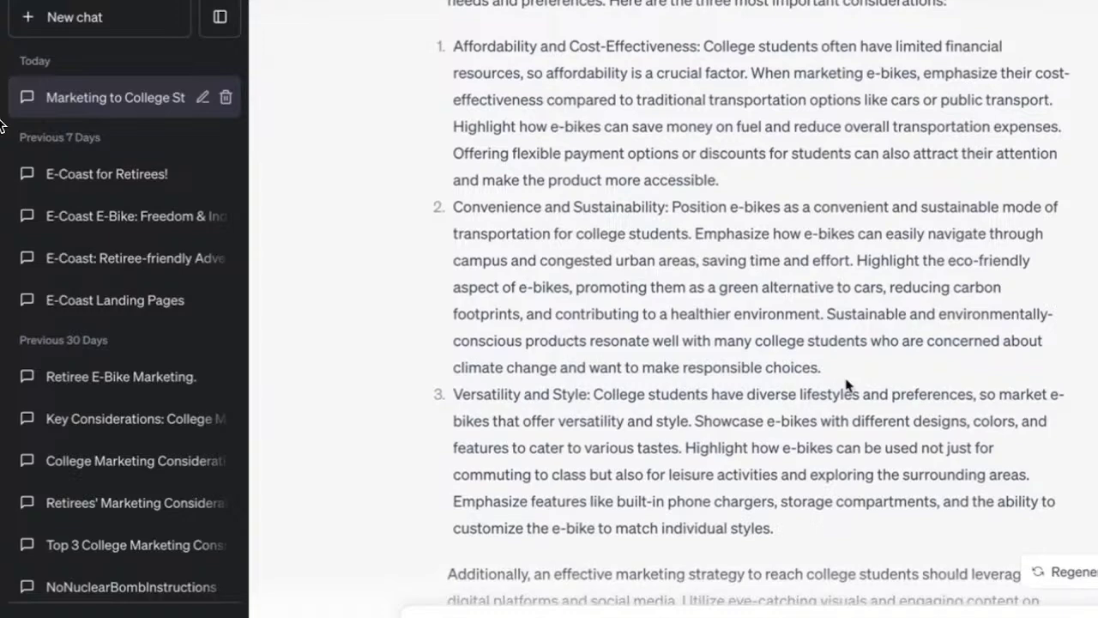
scroll(846, 385, "down", 3)
scroll(845, 385, "down", 5)
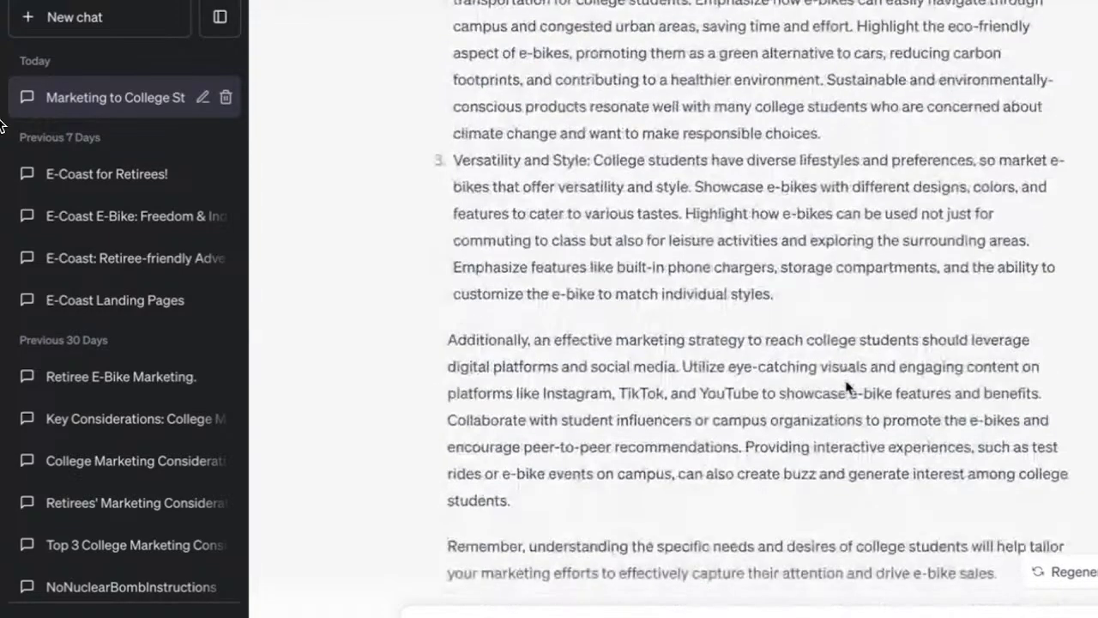
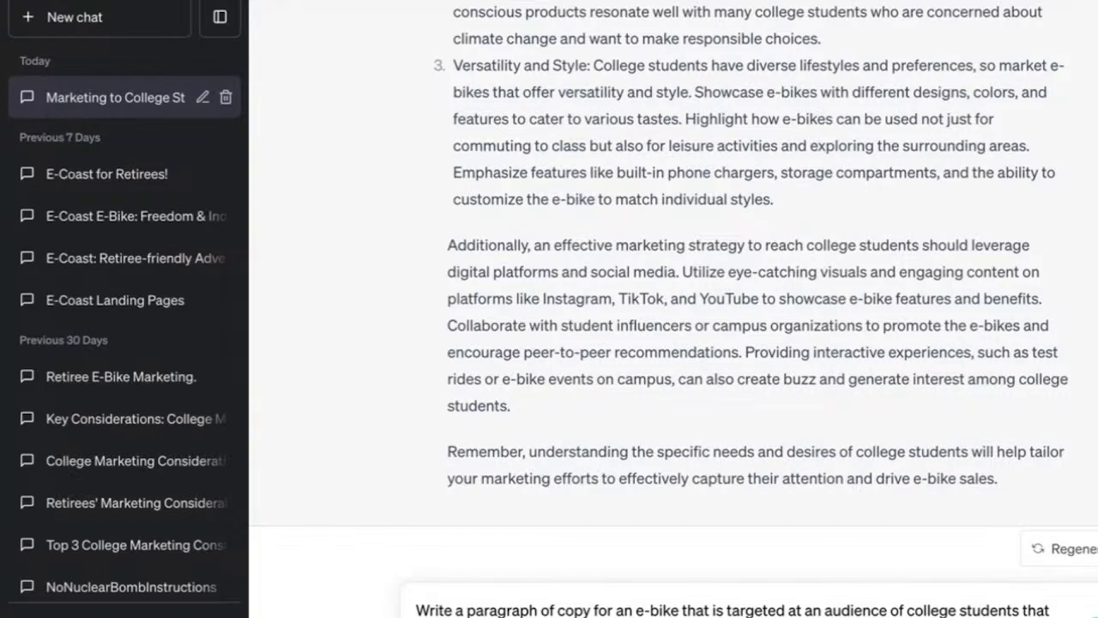
Submit the prompt for a paragraph of e-bike copy targeting college students, focused on value, earth-friendliness, and practicality
key("Return")
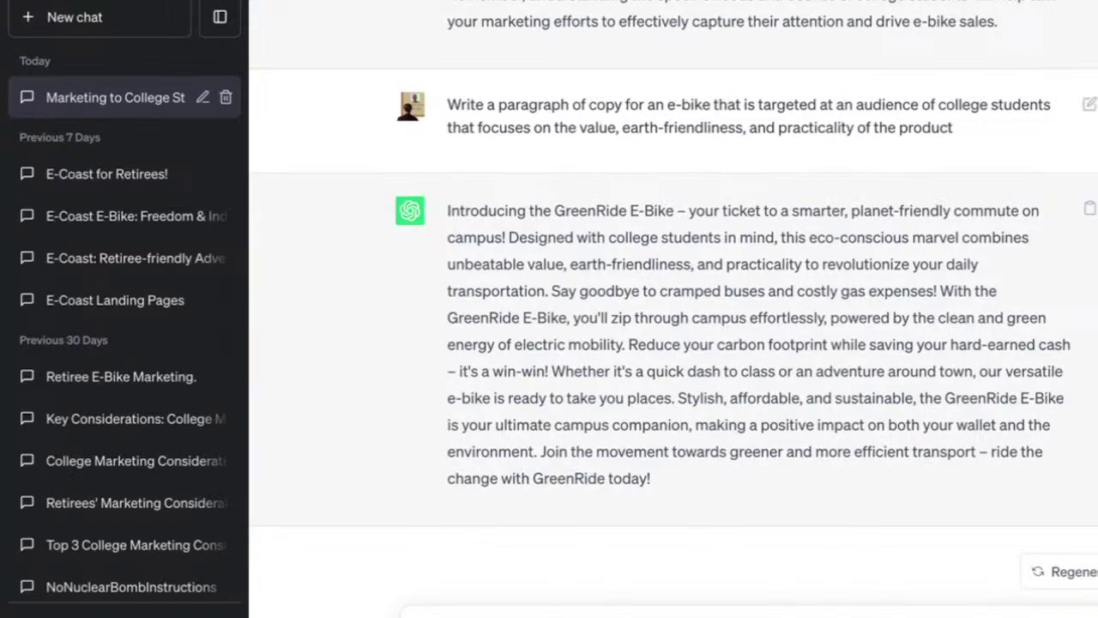
Copy the full prompt text from the Refined Prompt slide in Google Slides and return to the ChatGPT conversation
key("ctrl+Tab")
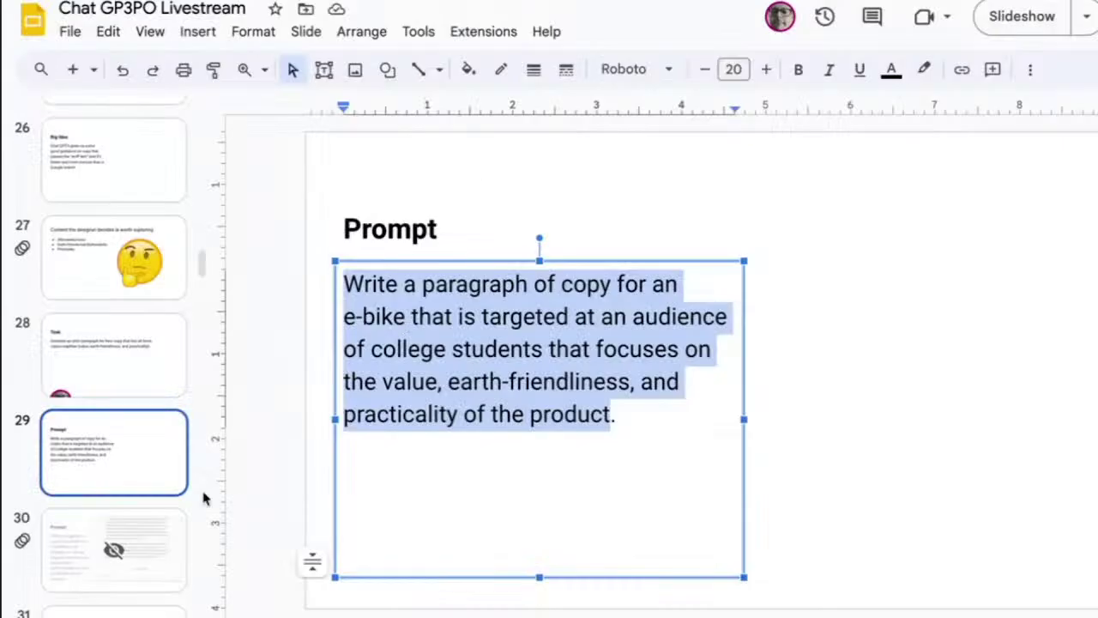
scroll(163, 522, "down", 2)
scroll(163, 522, "down", 3)
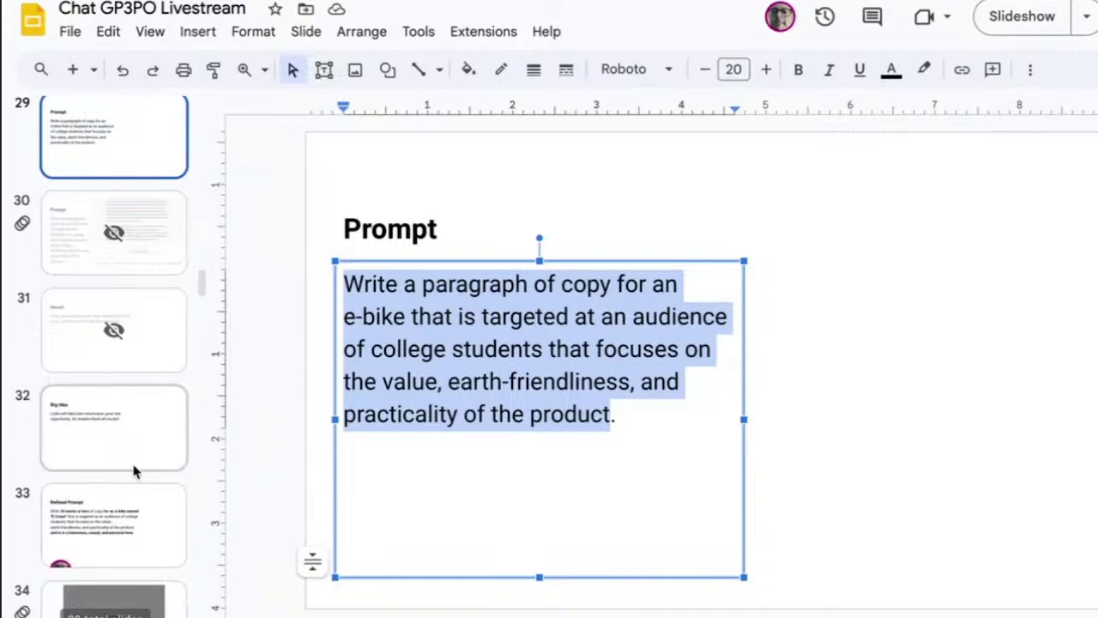
left_click(137, 373)
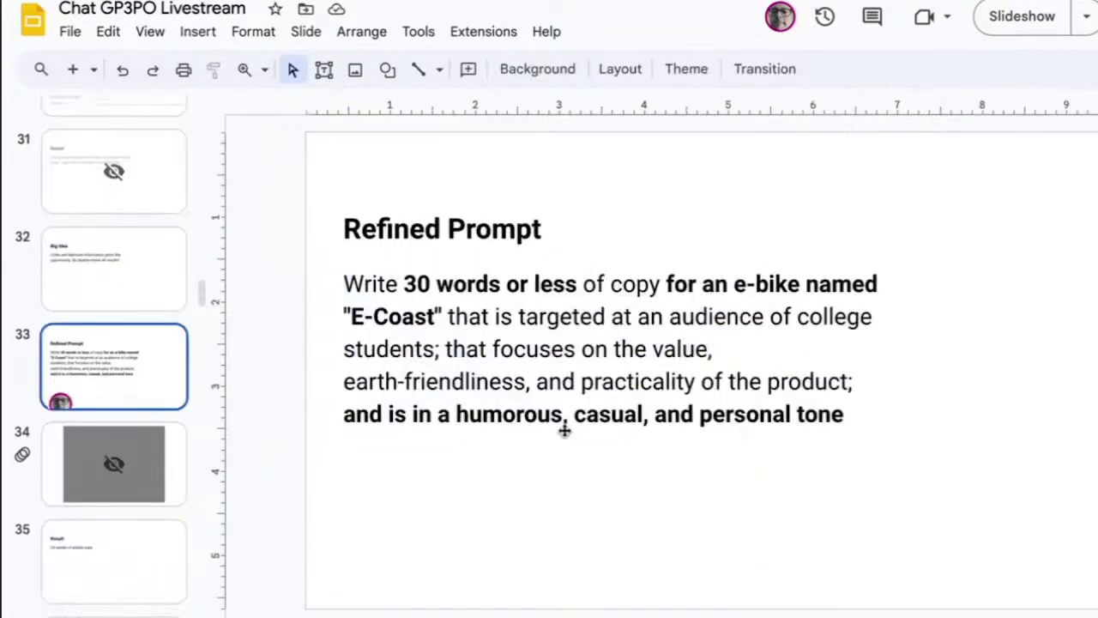
left_click_drag(847, 418, 340, 293)
key("ctrl+c")
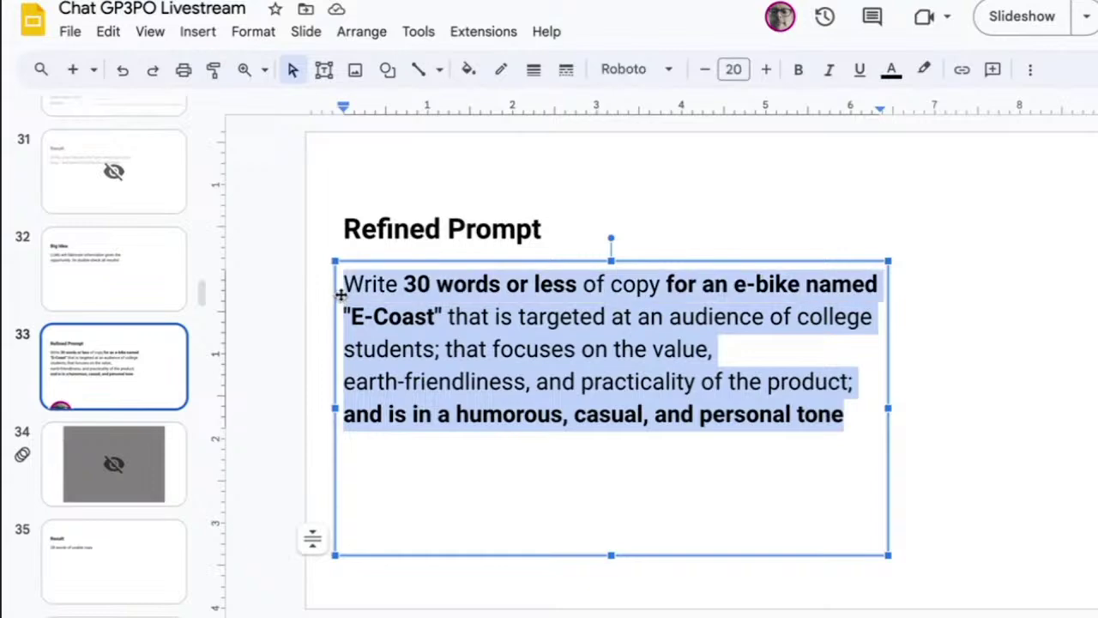
key("alt+Tab")
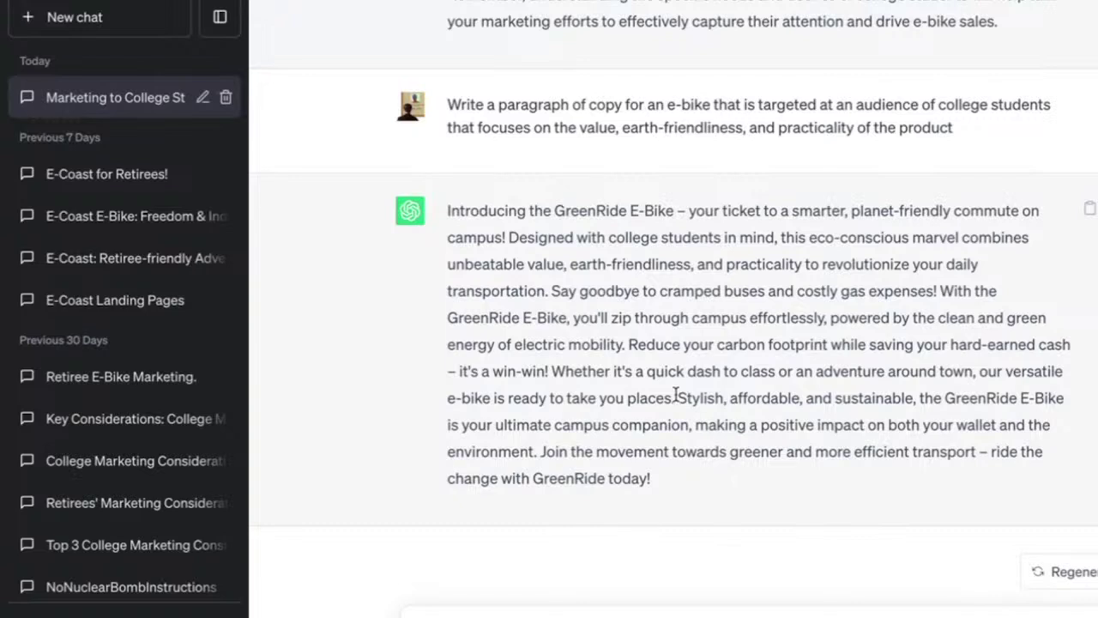
Highlight the phrase "Stylish, affordable, and sustainable" in the generated GreenRide paragraph
left_click_drag(677, 396, 853, 404)
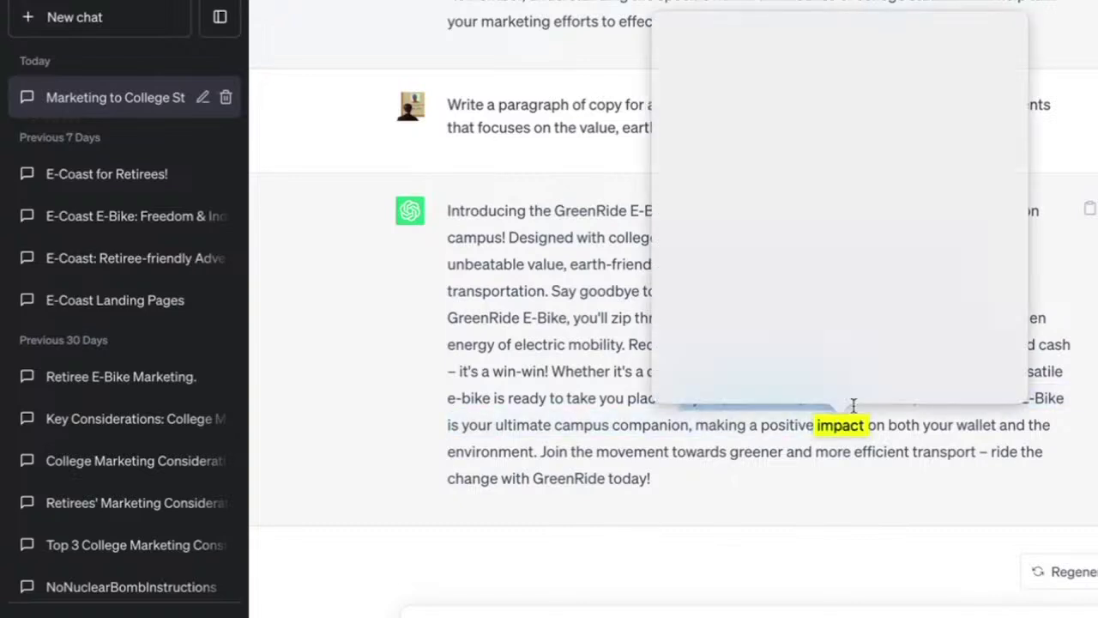
left_click(875, 407)
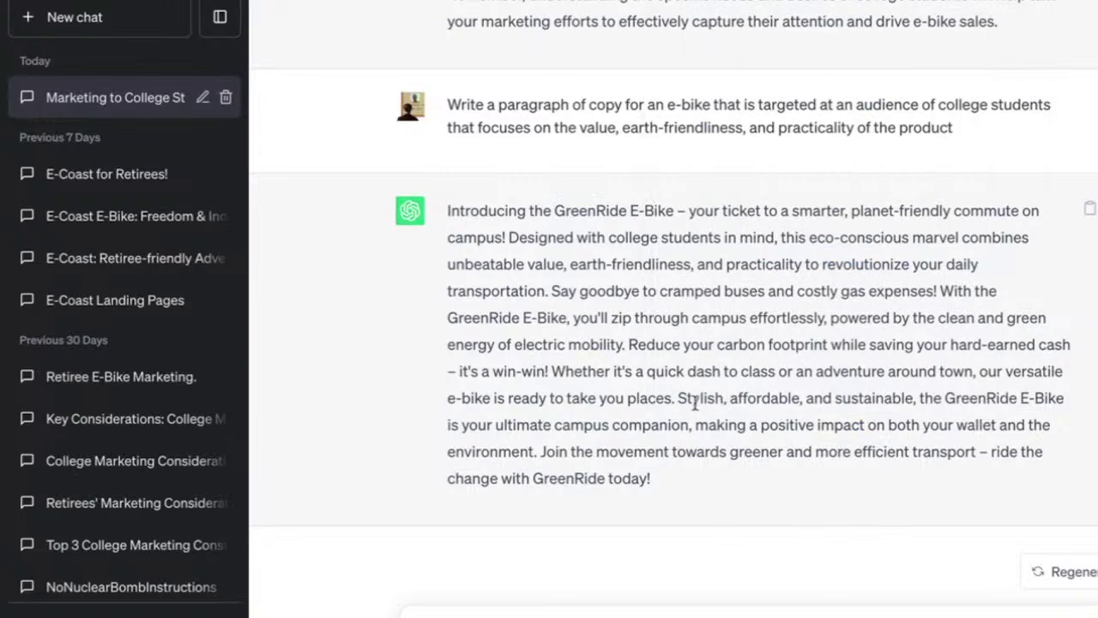
left_click_drag(679, 398, 916, 394)
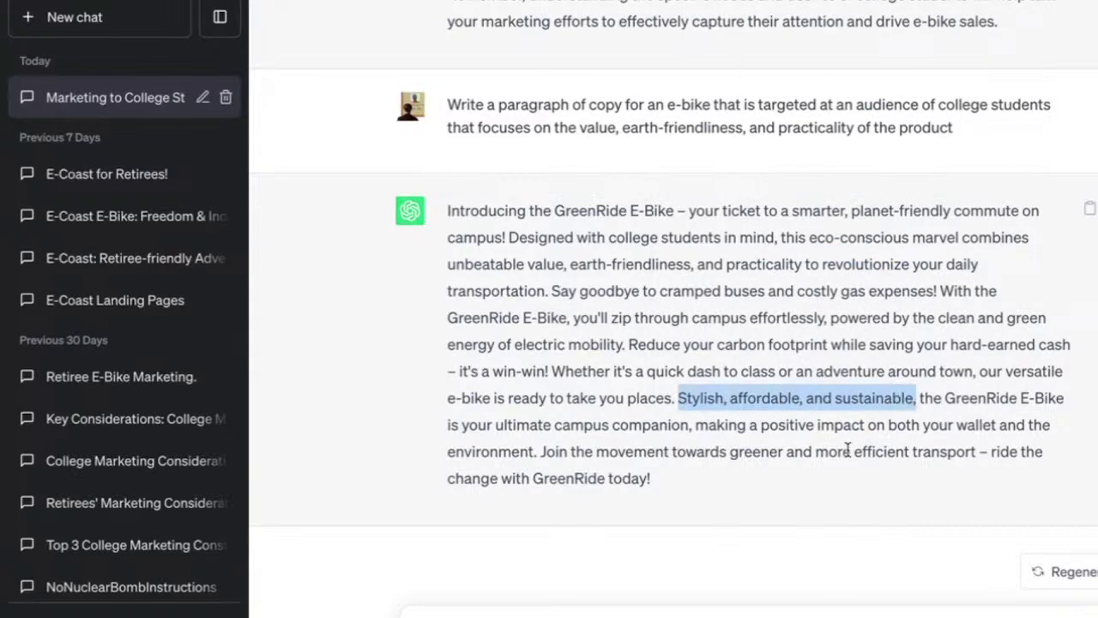
Submit the copied prompt asking for 30 words or less of humorous, casual, and personal copy for the "E-Coast" e-bike
left_click(657, 596)
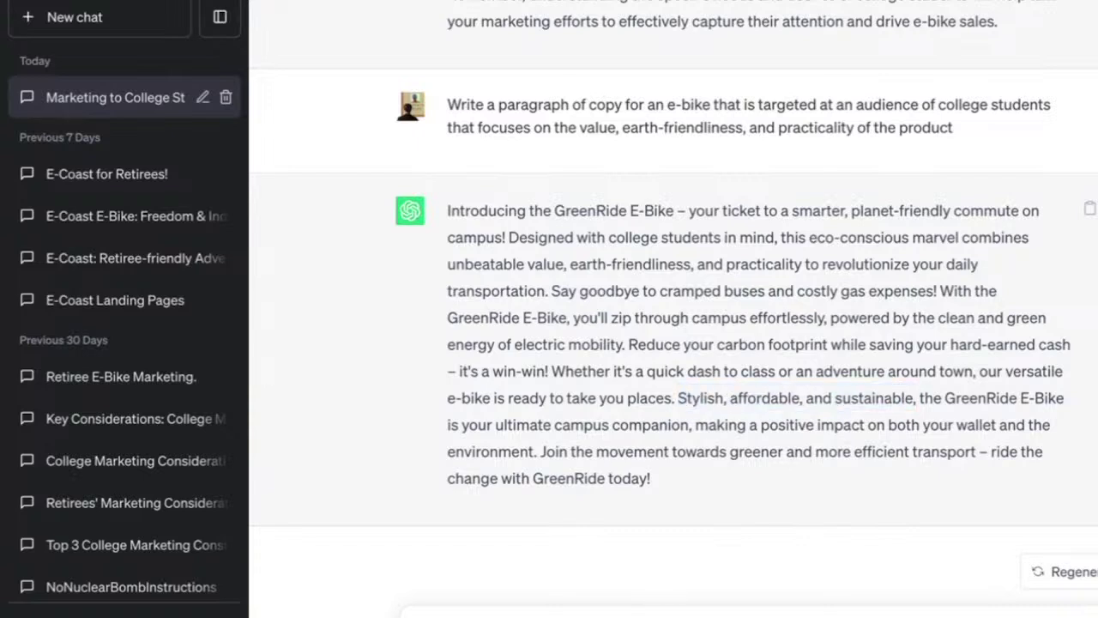
key("ctrl+v")
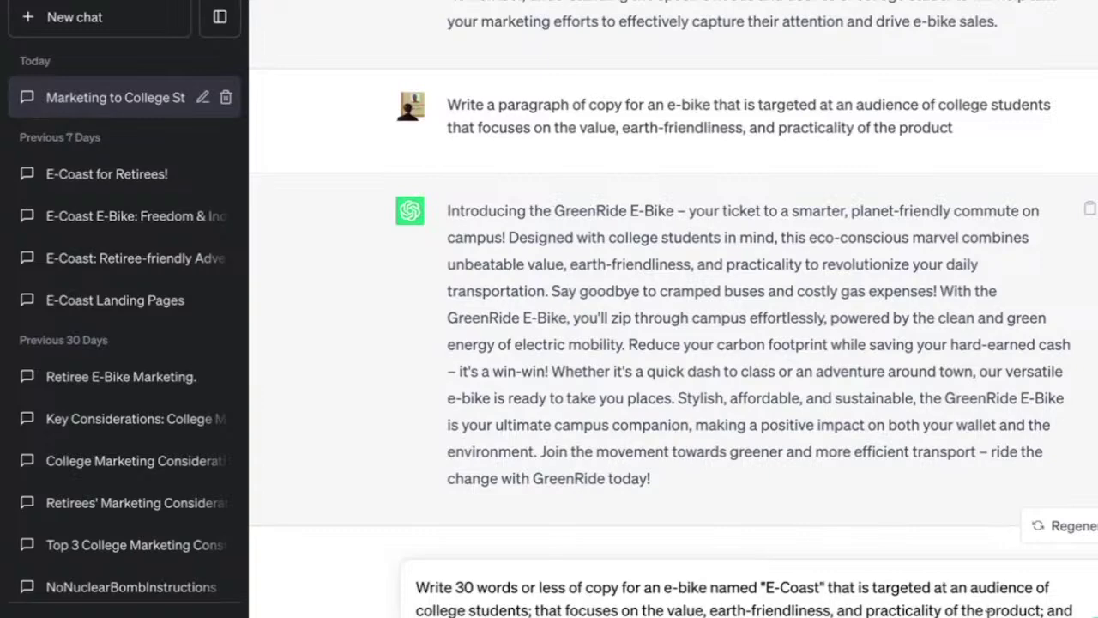
key("Return")
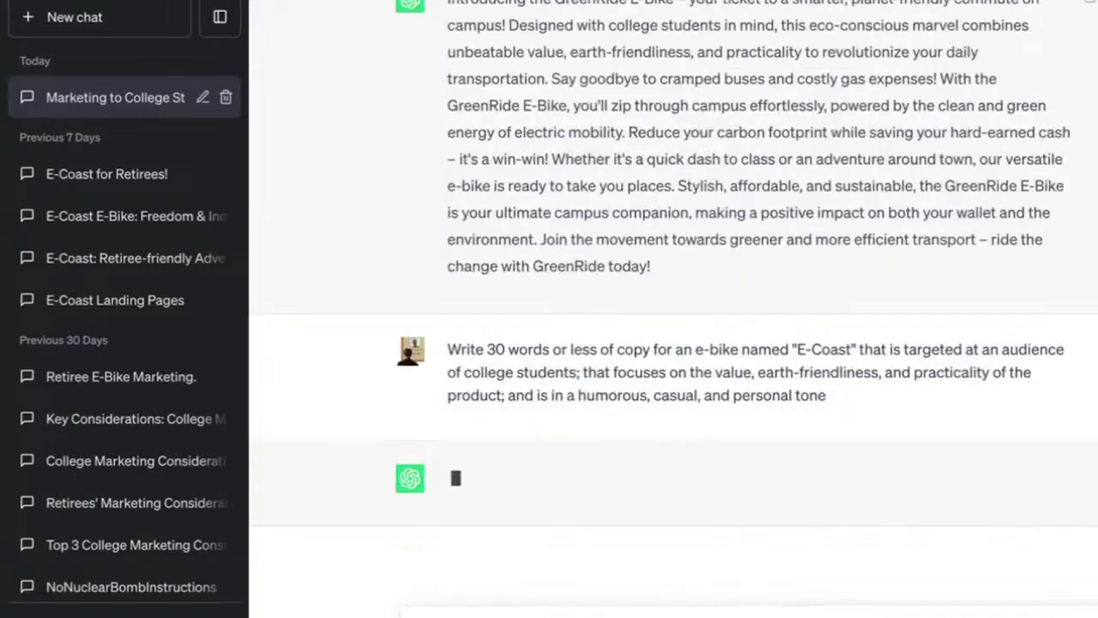
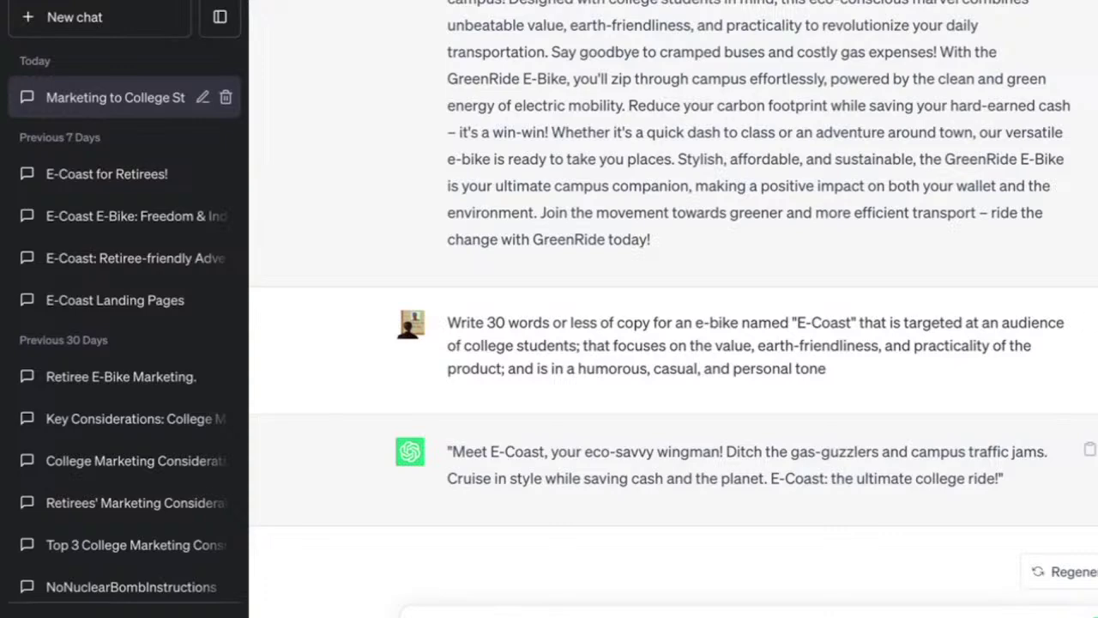
Request a 45-words-or-less version focusing on the value of the investment despite the price tag, and switch back to the Task slide in Google Slides
key("Return")
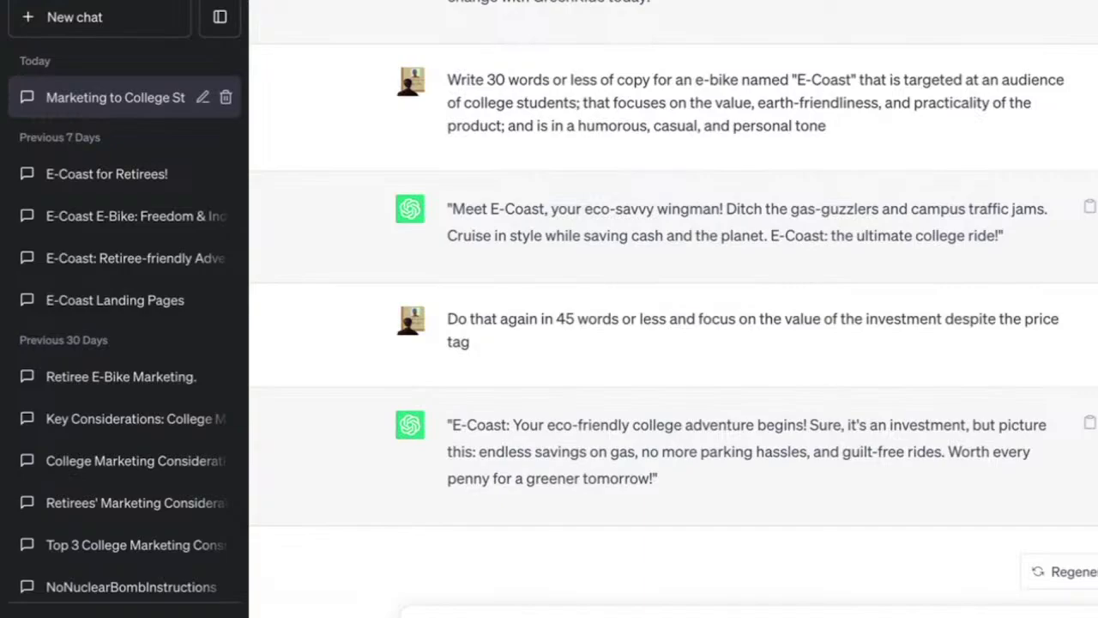
key("alt+Tab")
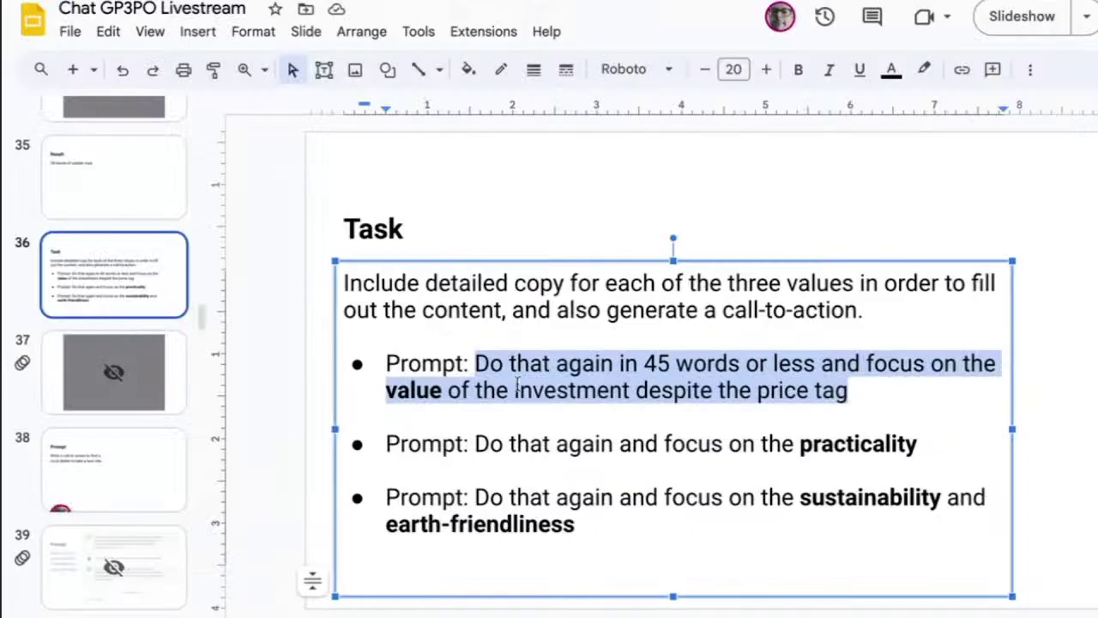
Copy the practicality prompt from the Task slide and submit "Do that again and focus on the practicality" in the ChatGPT conversation
left_click(921, 443)
left_click_drag(921, 443, 475, 441)
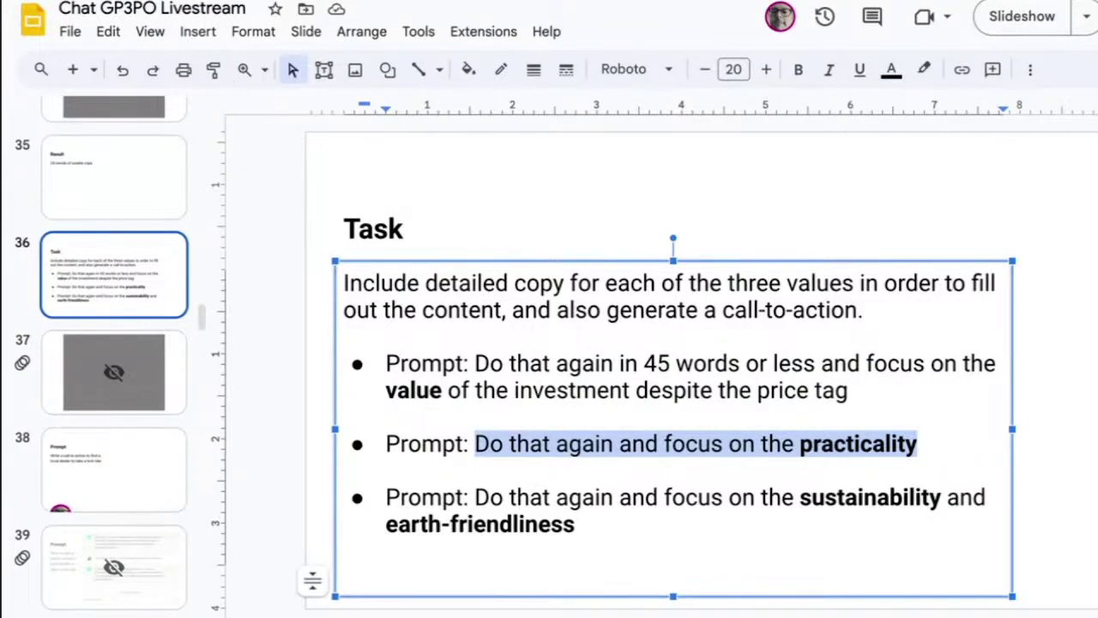
key("alt+Tab")
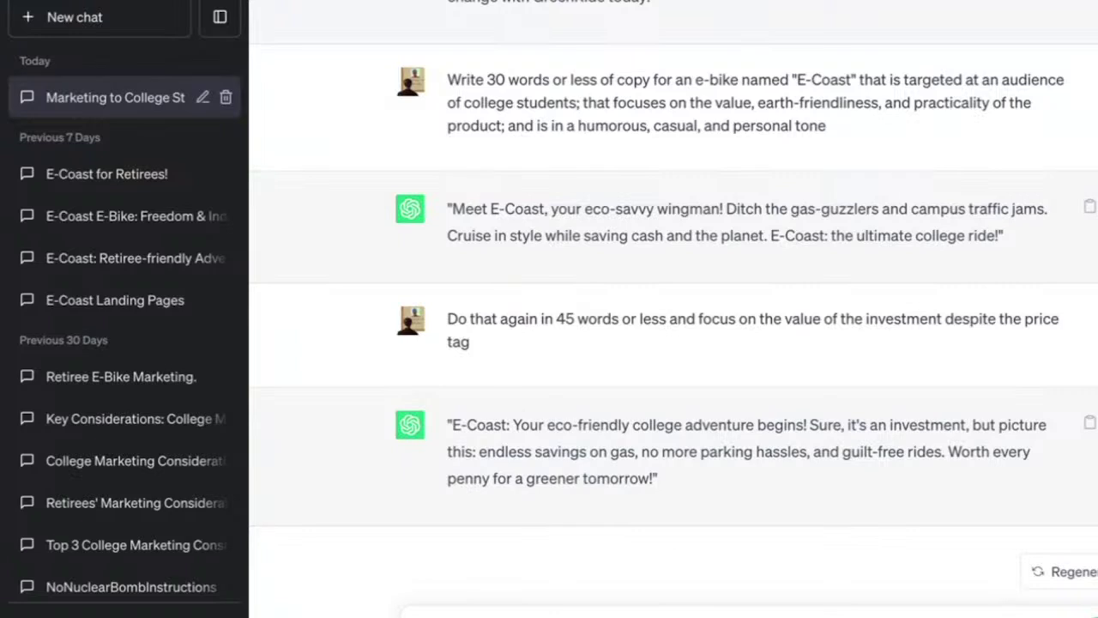
key("Return")
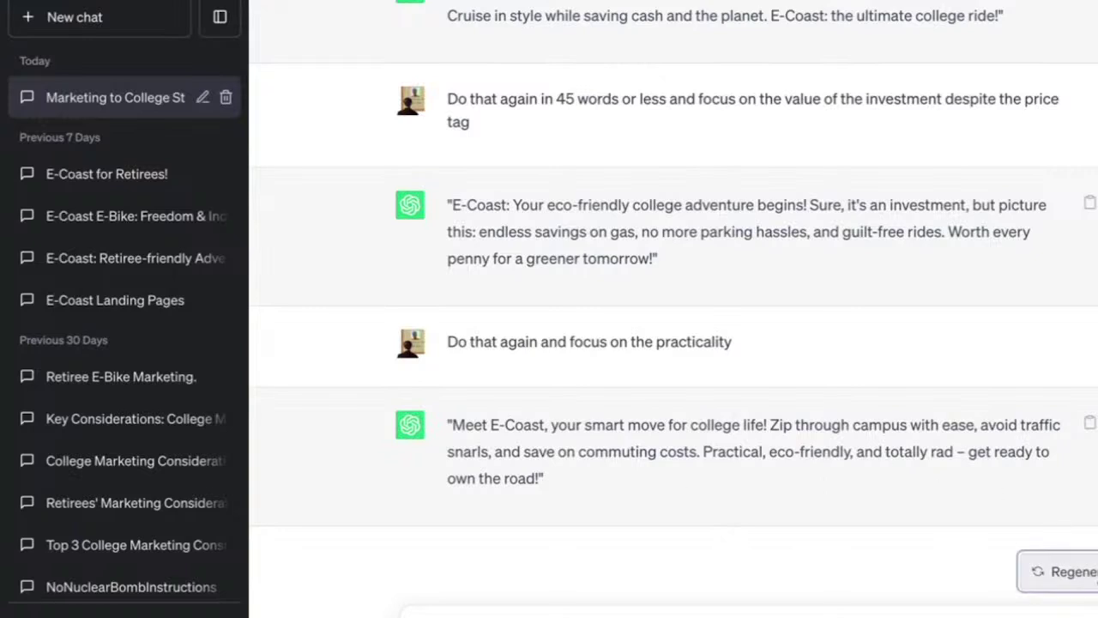
Regenerate the practicality copy without rating it, and compare both versions, ending on the second one
left_click(1059, 571)
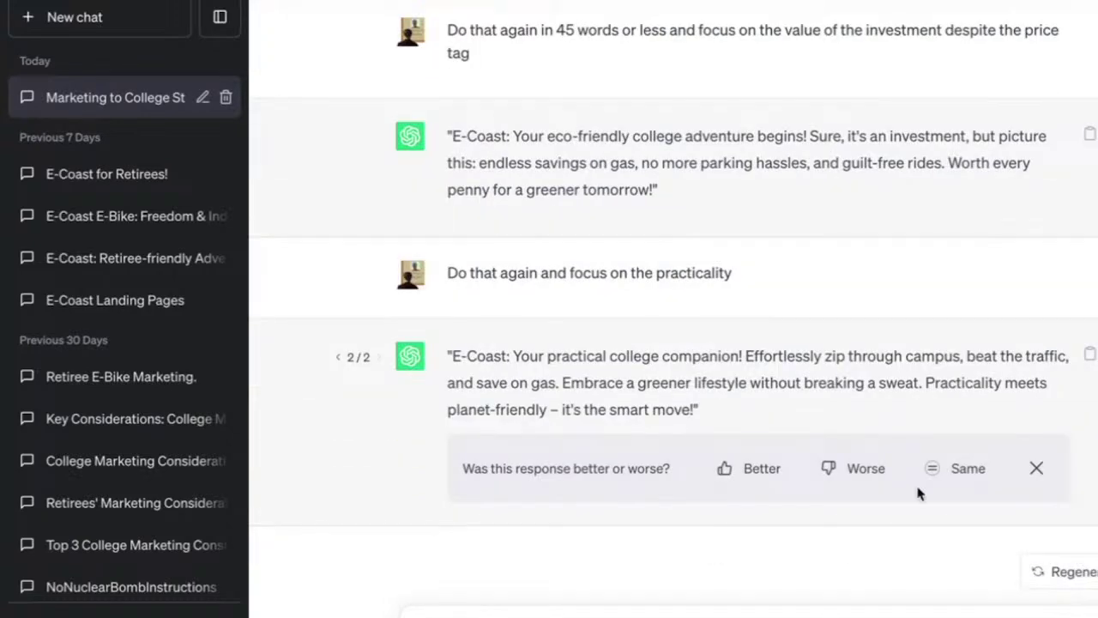
left_click(1038, 468)
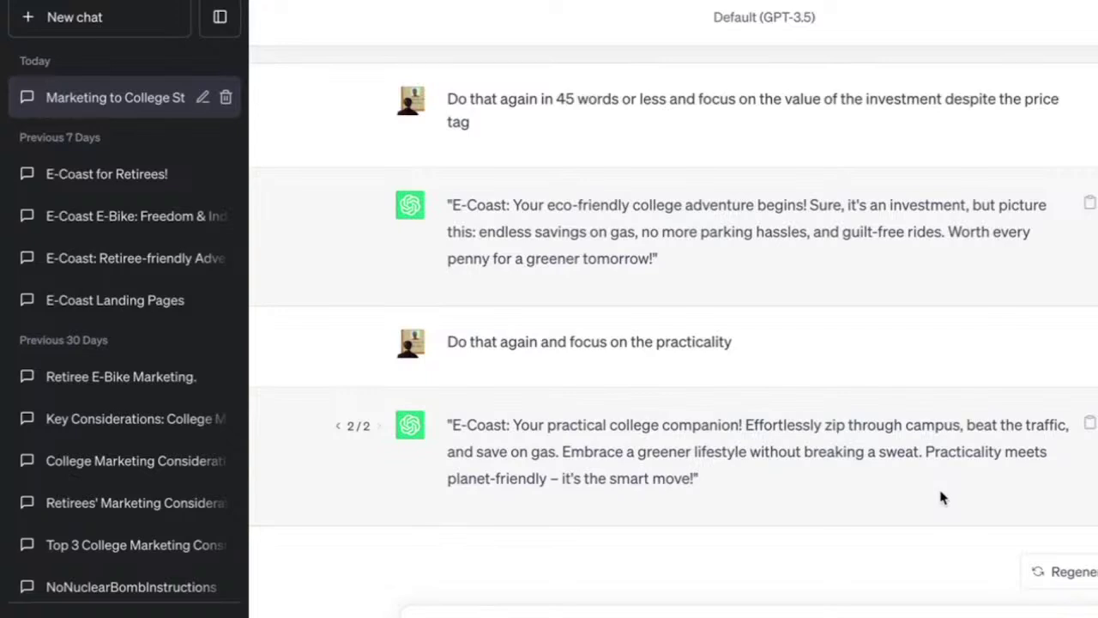
left_click(340, 426)
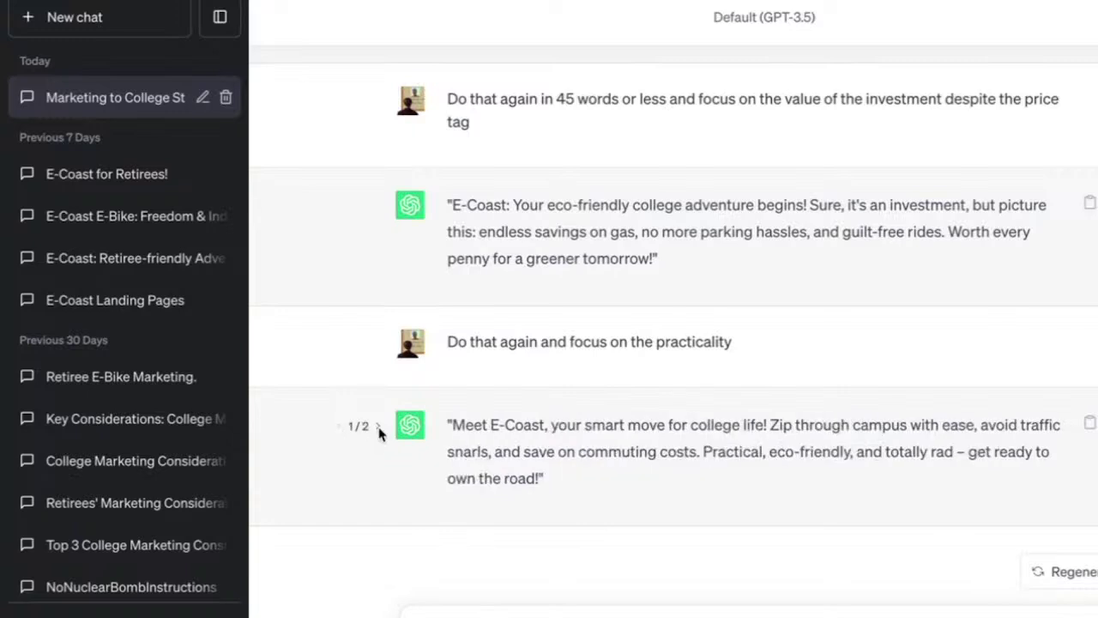
left_click(378, 428)
left_click(339, 428)
left_click(377, 428)
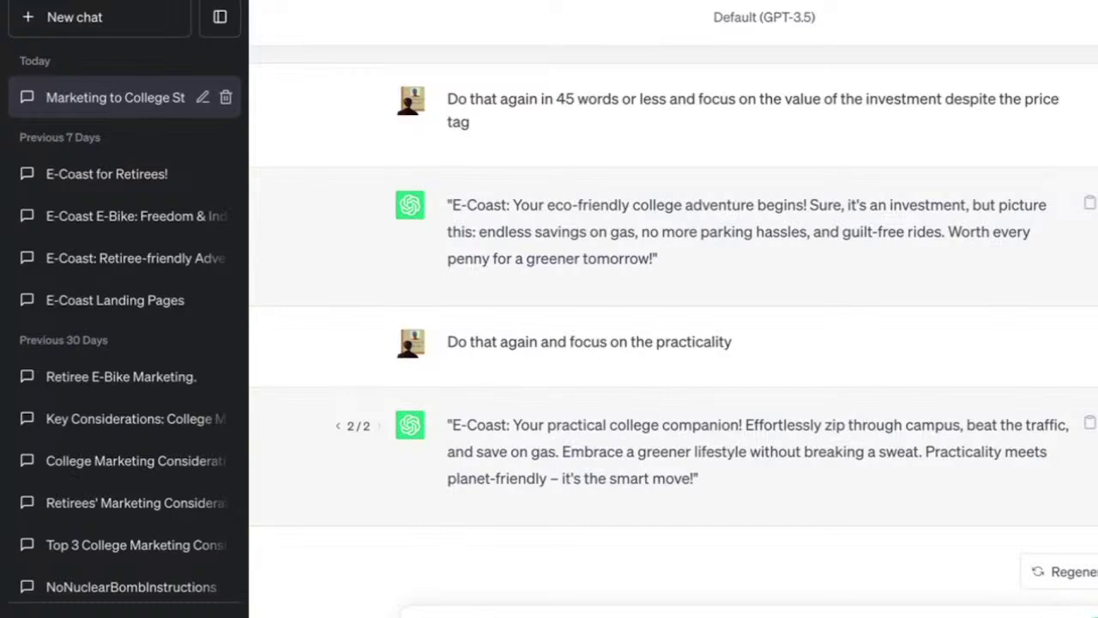
Request a version focused on sustainability and earth-friendliness, followed by one focused on practicality that uses a few emojis
key("Return")
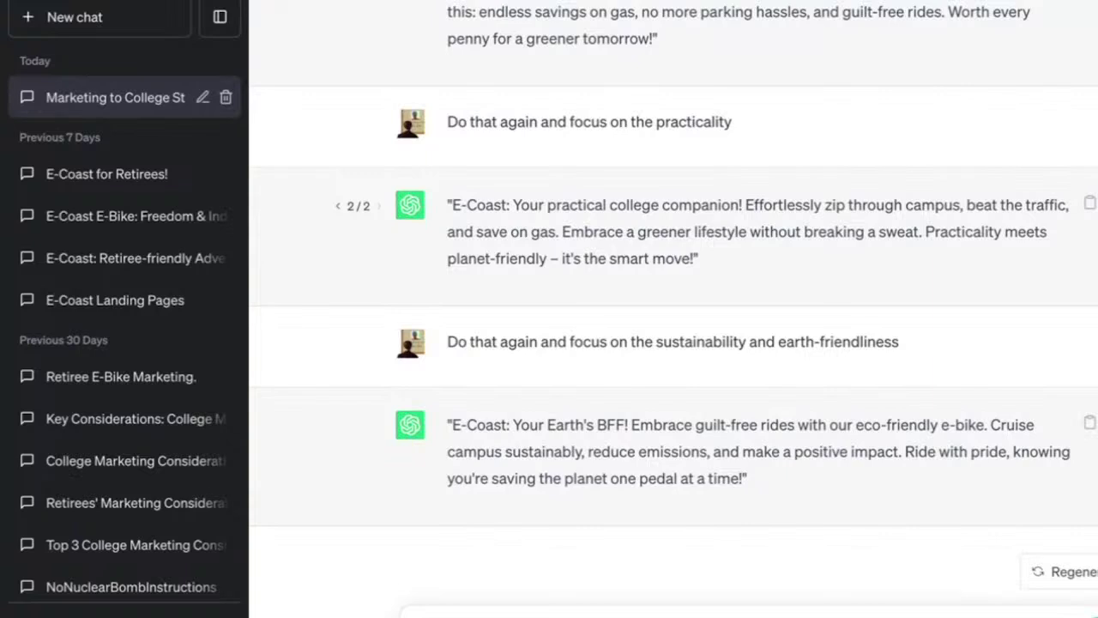
key("Return")
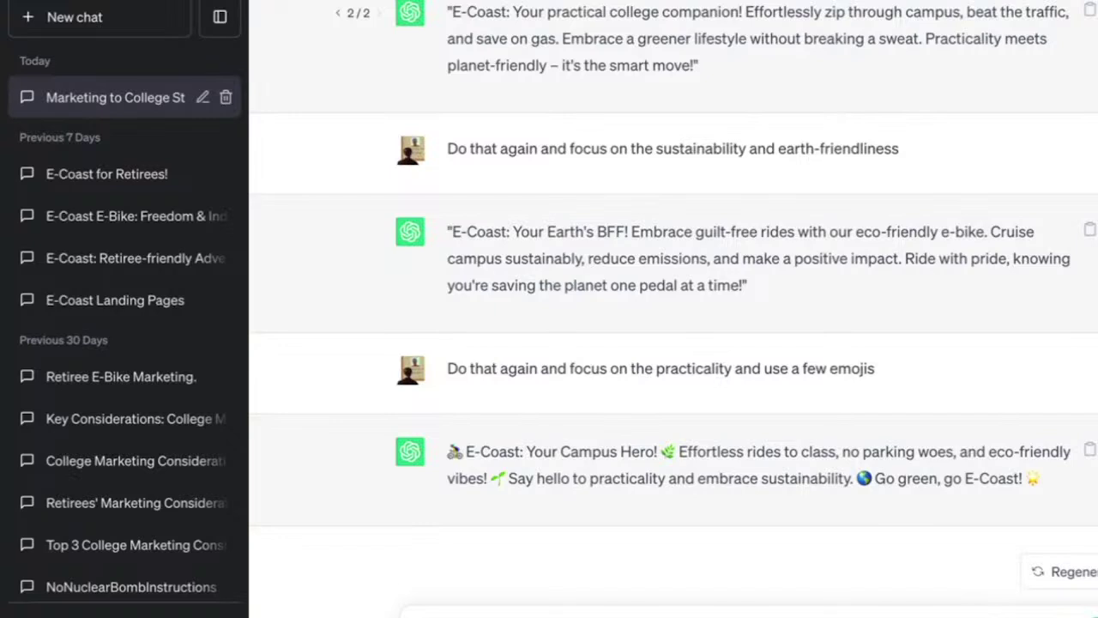
Request practicality copy using all emojis and a call to action to find a local dealer for a test ride, and briefly highlight the call-to-action reply
key("Return")
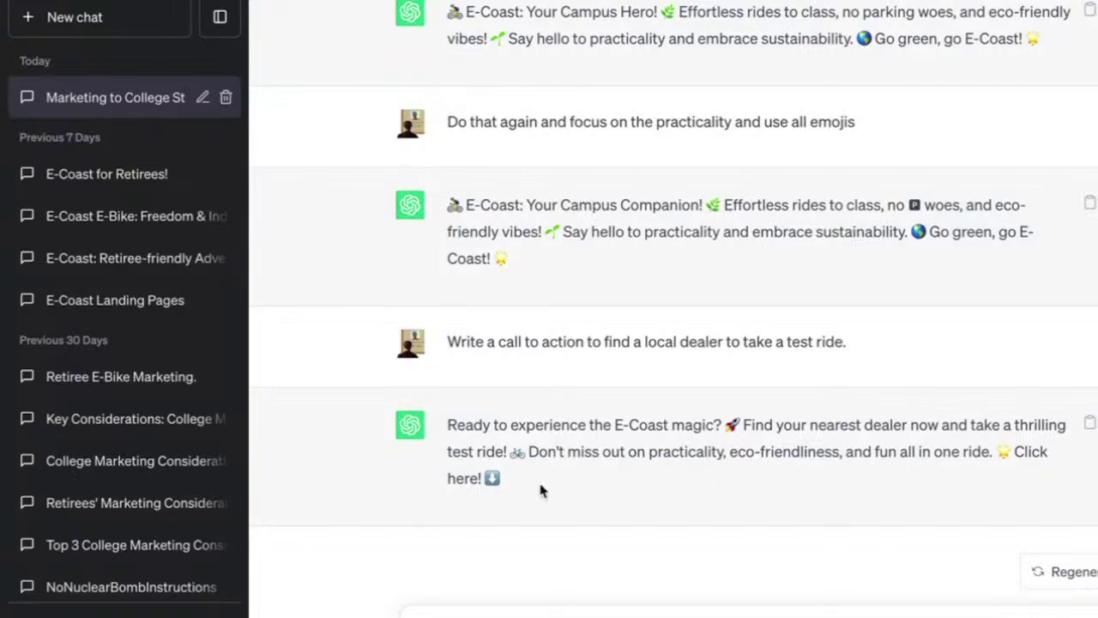
left_click_drag(508, 481, 448, 425)
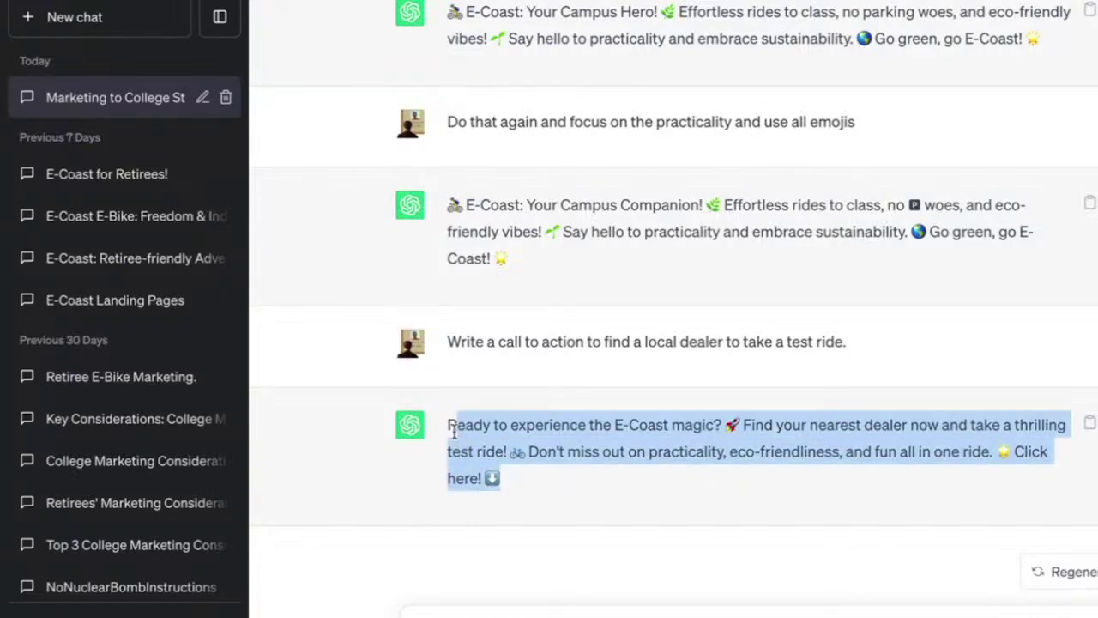
left_click(556, 487)
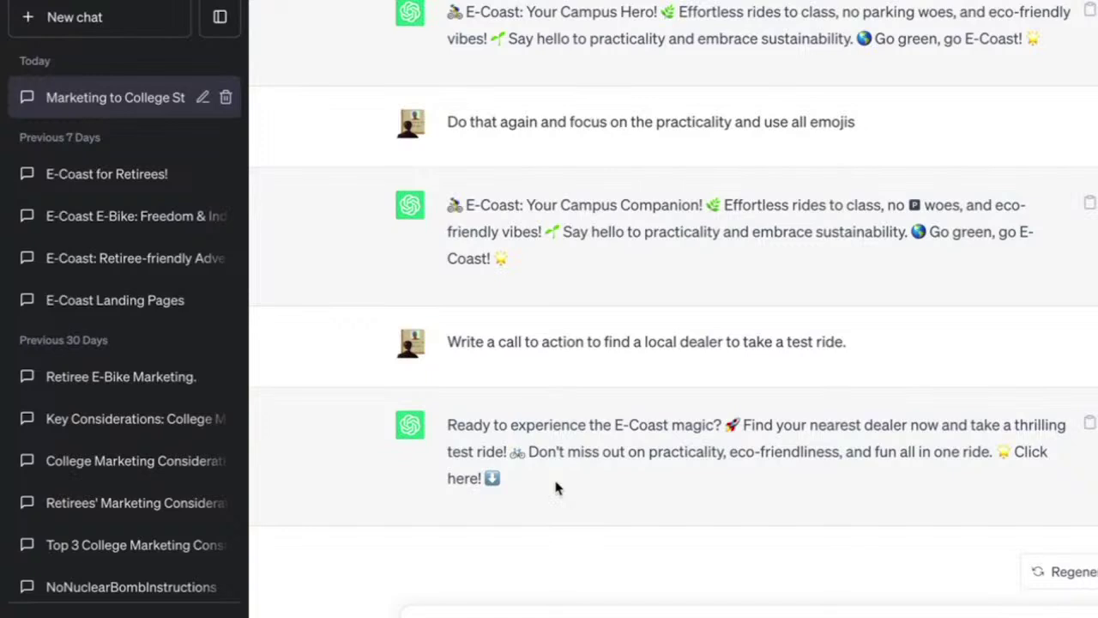